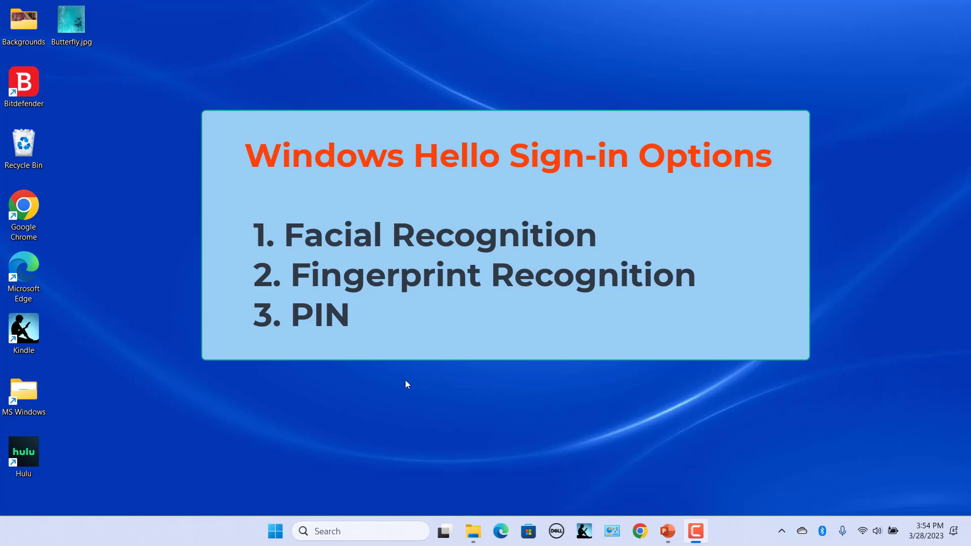
- Launch Settings from the Start menu, then from the Win+X menu, closing it each time
left_click(272, 535)
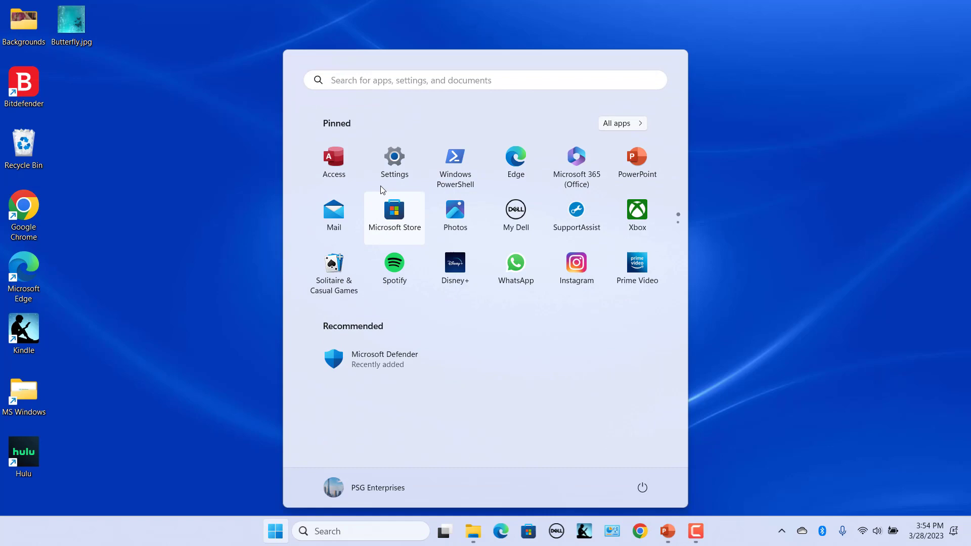
left_click(392, 162)
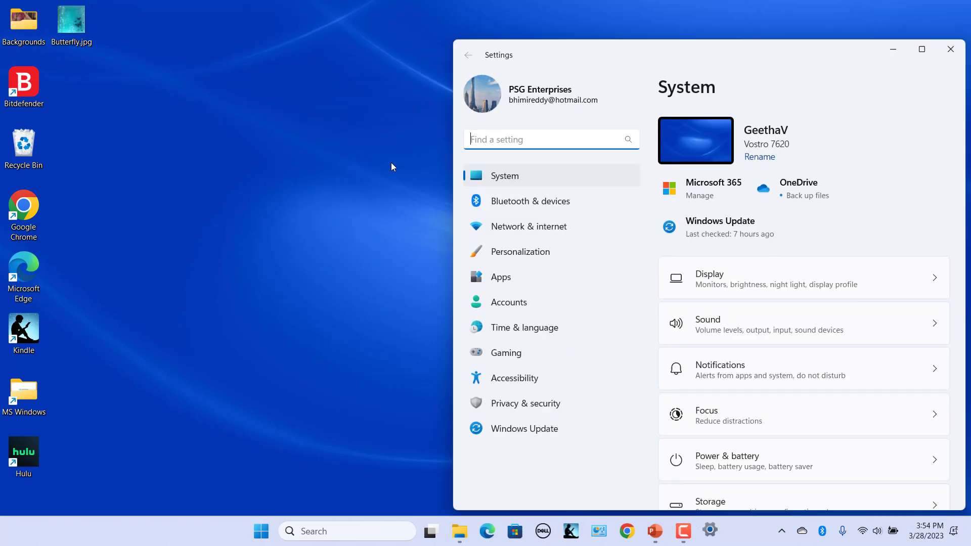
left_click(951, 49)
right_click(275, 535)
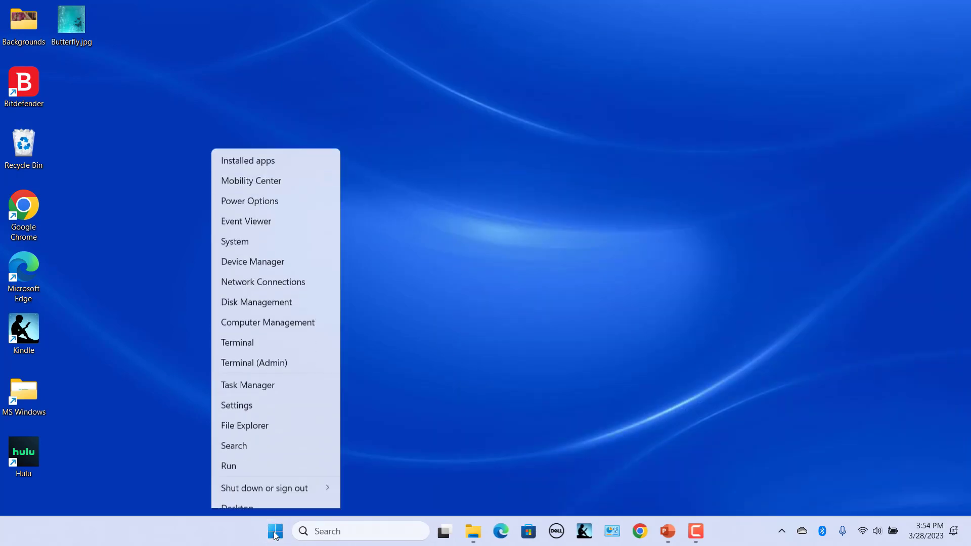
left_click(254, 394)
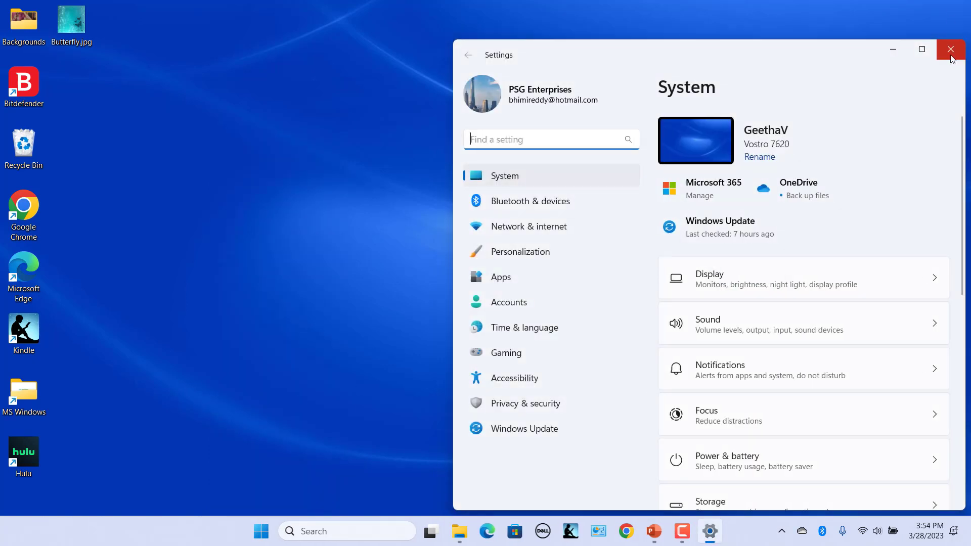
left_click(948, 47)
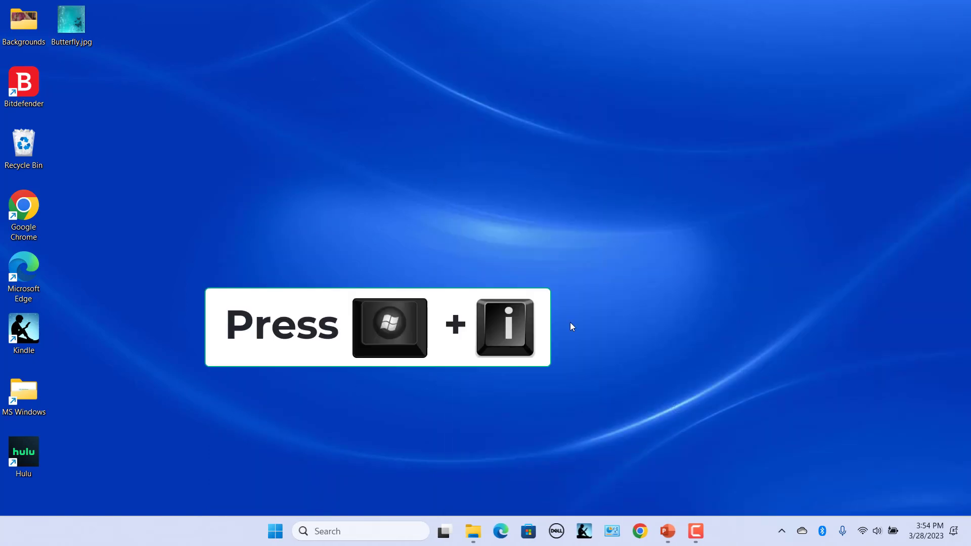
- Reopen Settings with Win+I and go to Accounts › Sign-in options
key("super+i")
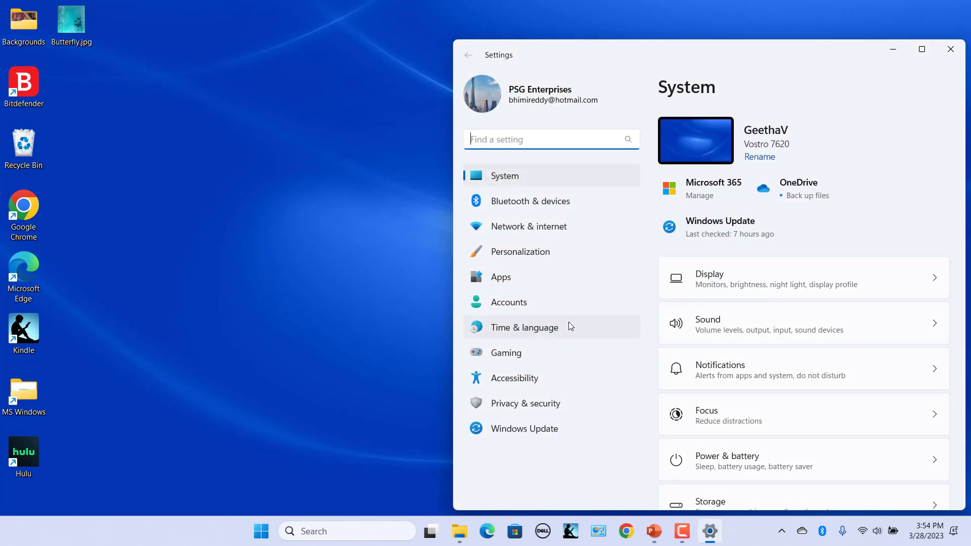
left_click(554, 308)
scroll(864, 215, "down", 2)
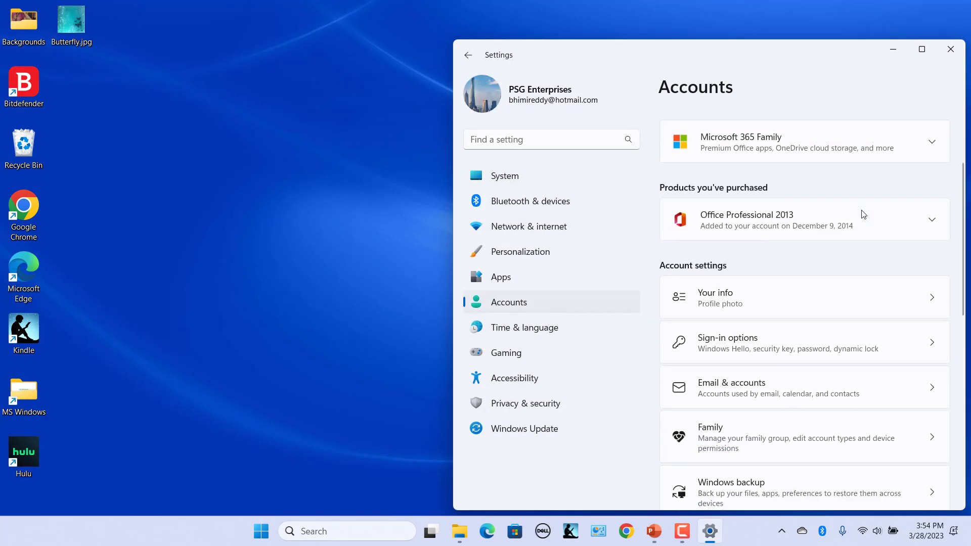
left_click(725, 344)
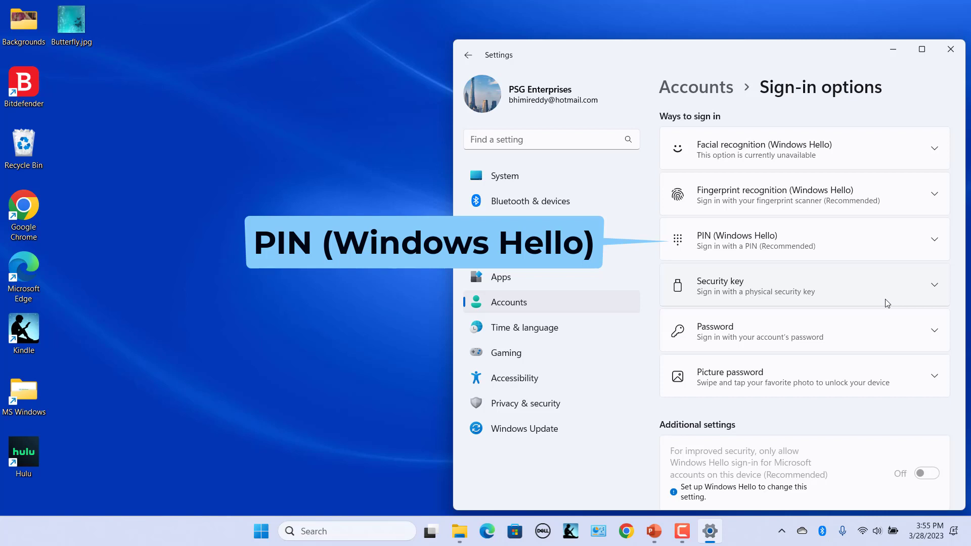
- Start Windows Hello PIN setup and verify it with the account password
left_click(910, 250)
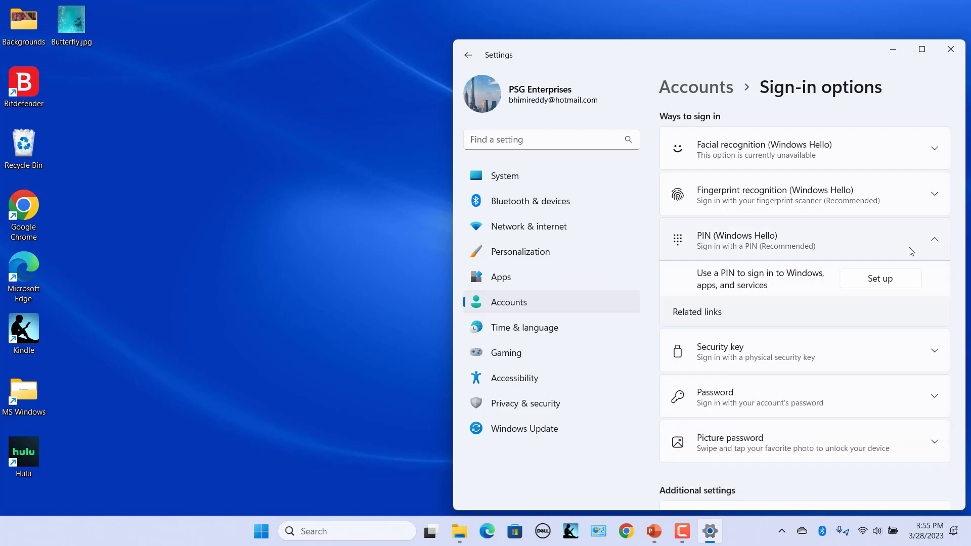
left_click(893, 278)
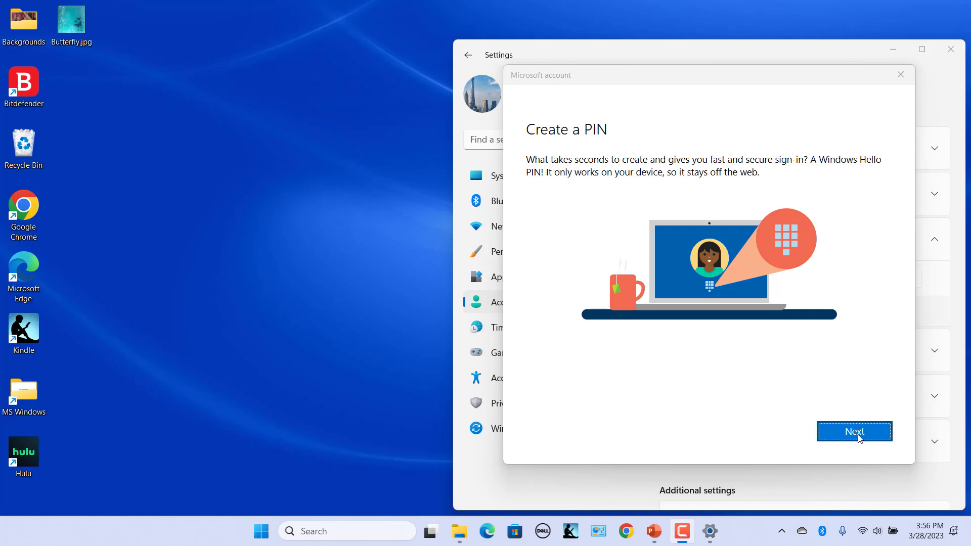
left_click(858, 438)
type("•••••••••")
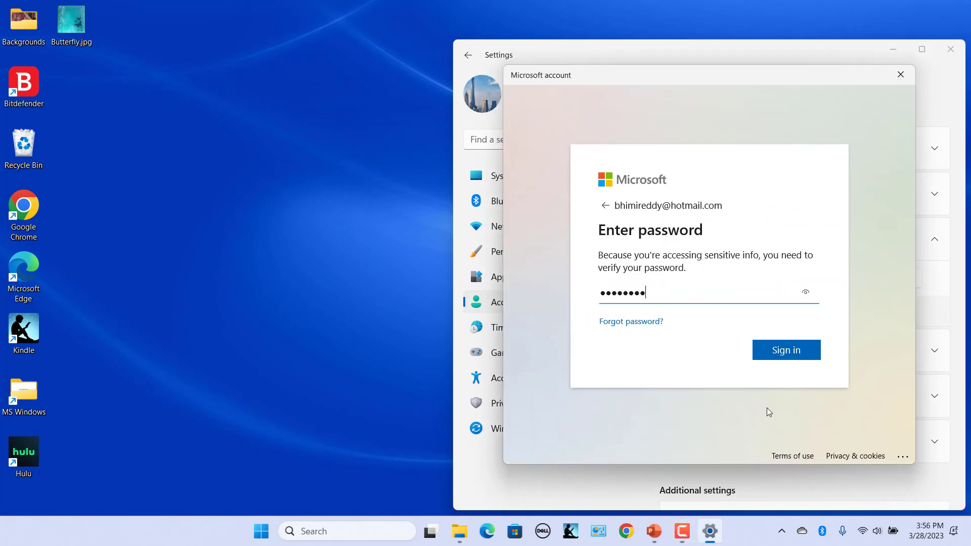
key("Return")
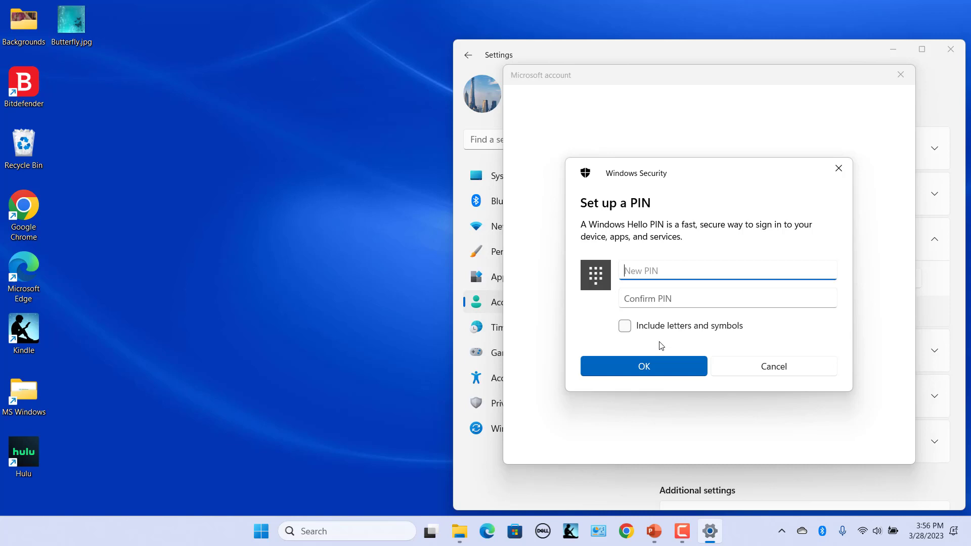
- Enter and confirm a four-digit PIN, extending the first three-digit attempt
type("123")
key("Tab")
type("123")
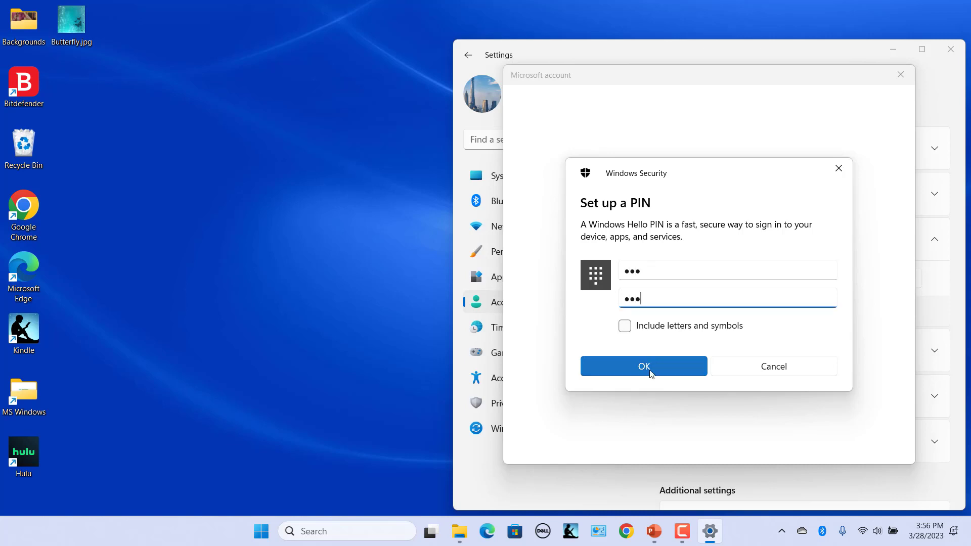
left_click(648, 370)
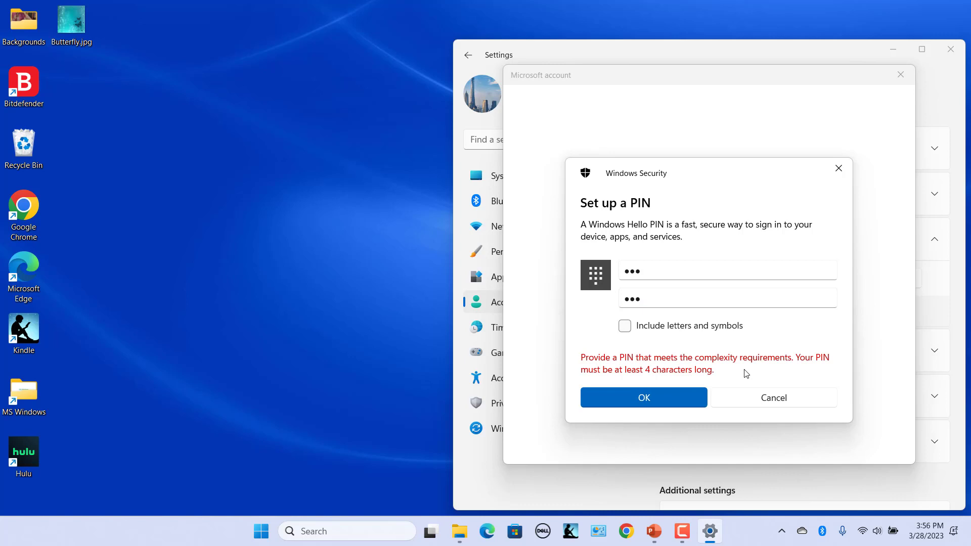
left_click(652, 271)
type("4")
left_click(627, 309)
type("4")
left_click(650, 407)
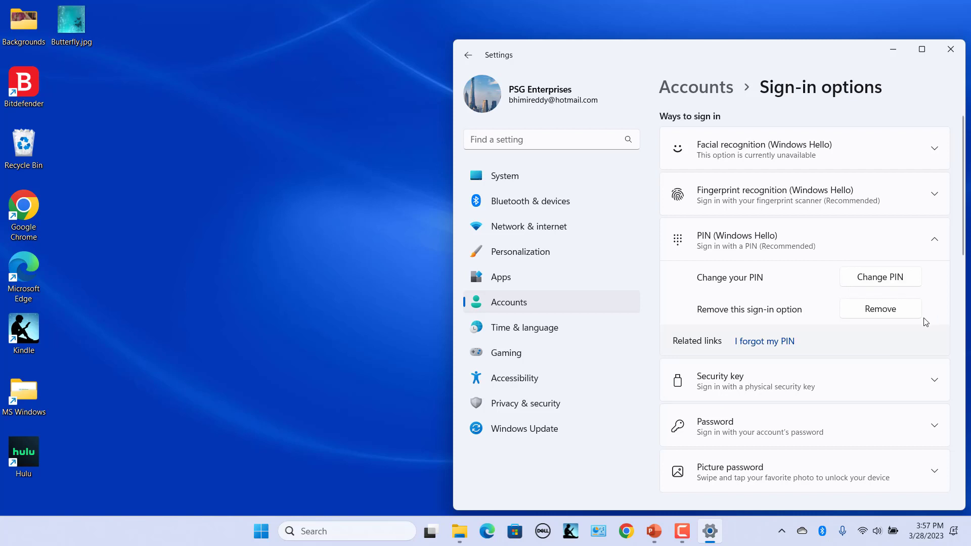
- Collapse the PIN (Windows Hello) row to show all sign-in methods
left_click(934, 243)
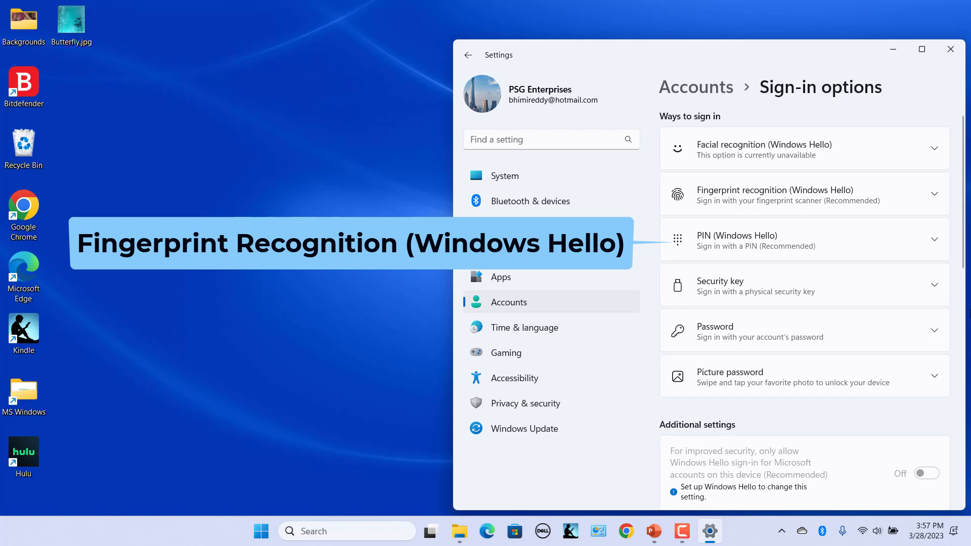
- Start Fingerprint recognition setup, verify with the PIN, and proceed to the finger scan
left_click(936, 196)
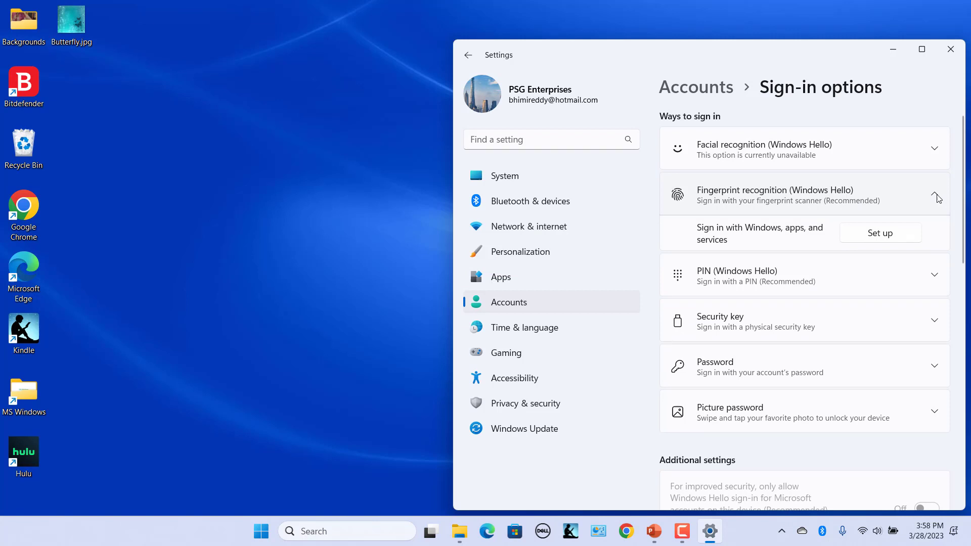
left_click(882, 234)
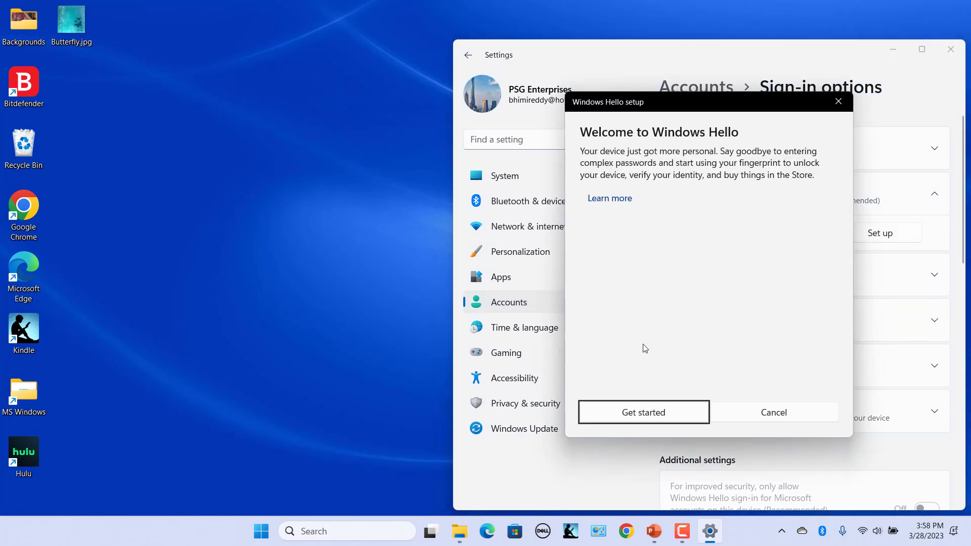
left_click(652, 413)
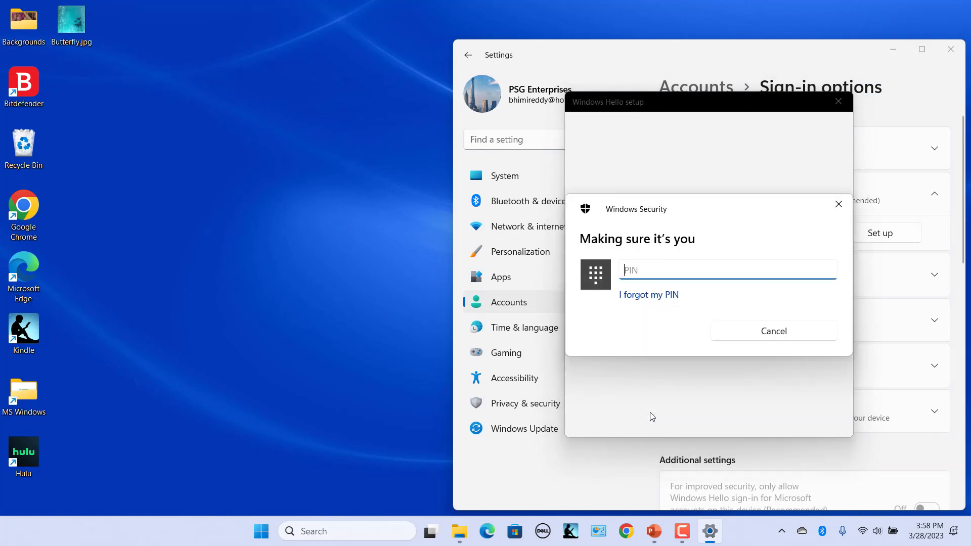
type("1234")
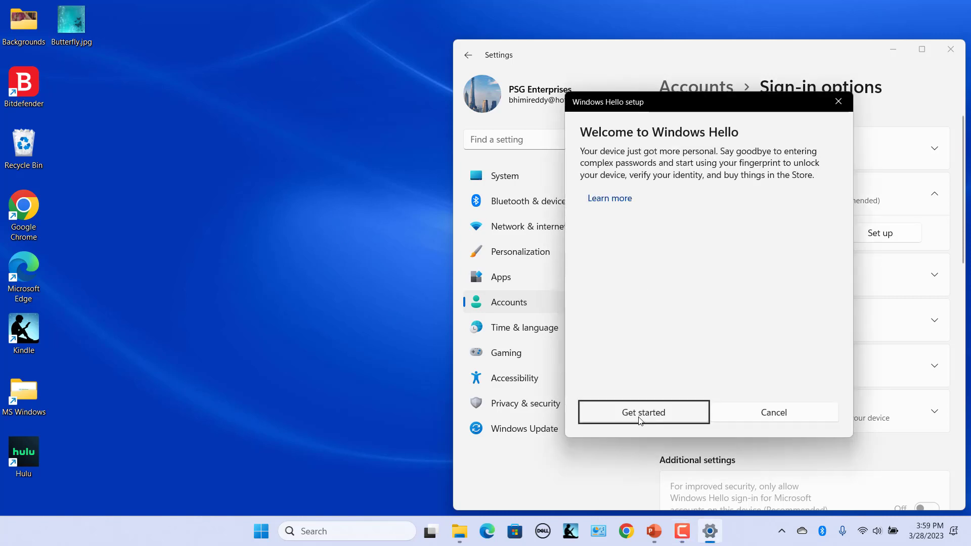
left_click(640, 413)
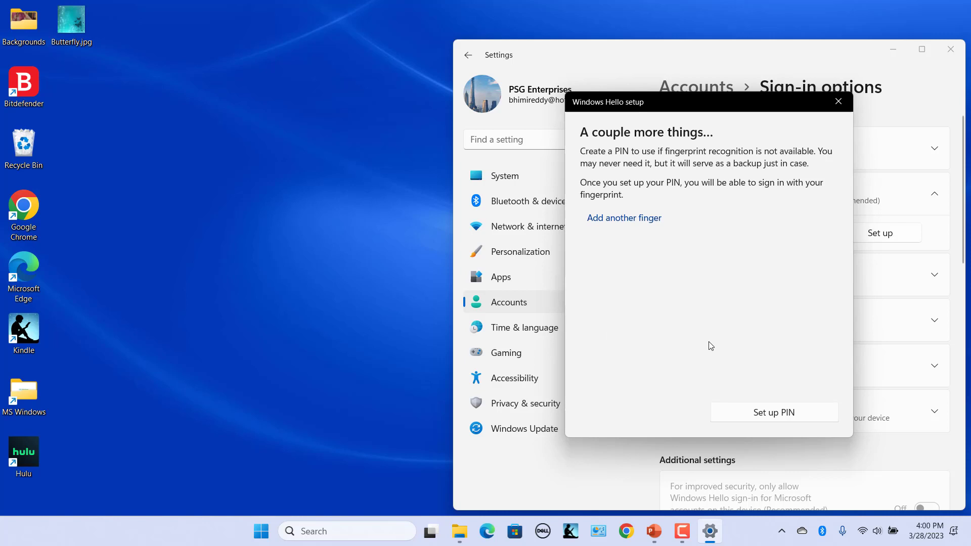
- Create the backup PIN by entering and confirming the four-digit PIN
left_click(776, 414)
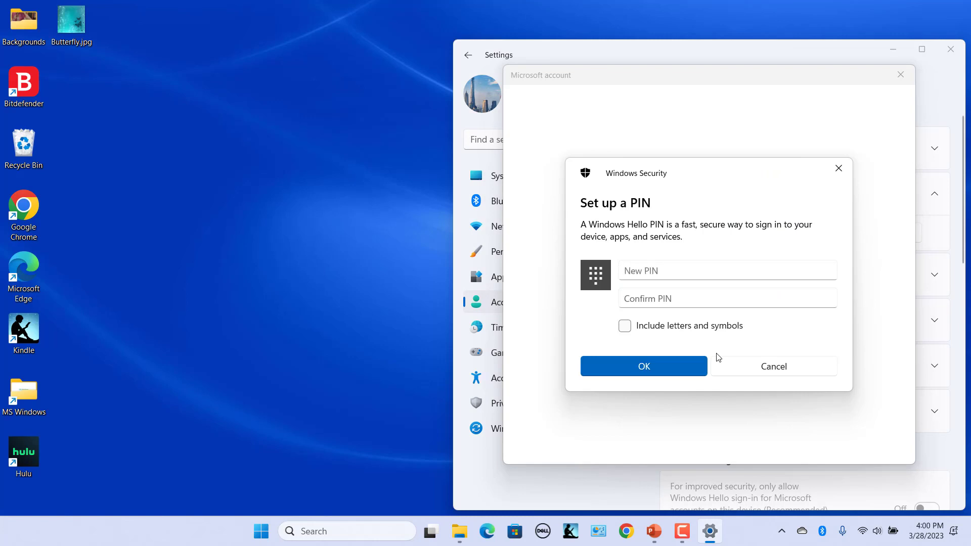
left_click(678, 273)
type("1234")
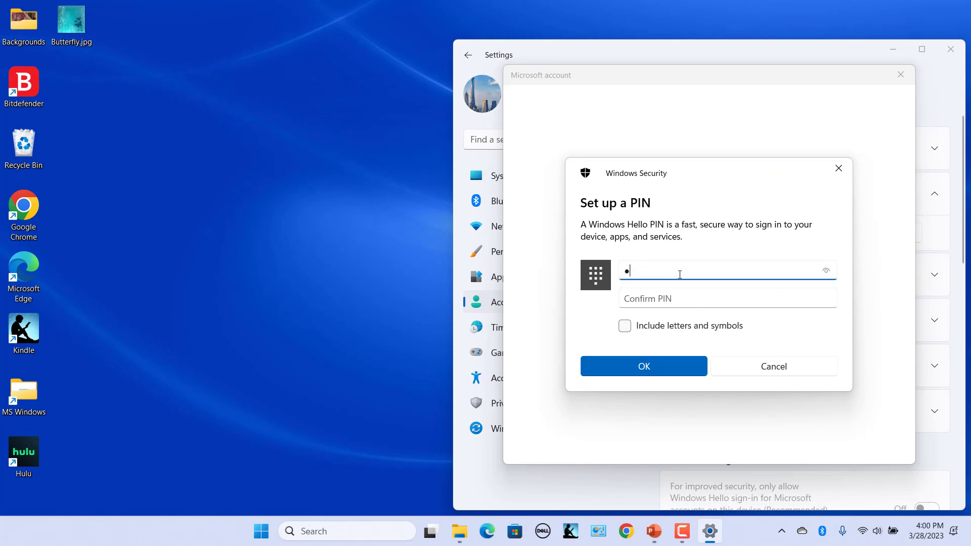
left_click(685, 298)
type("1234")
left_click(649, 373)
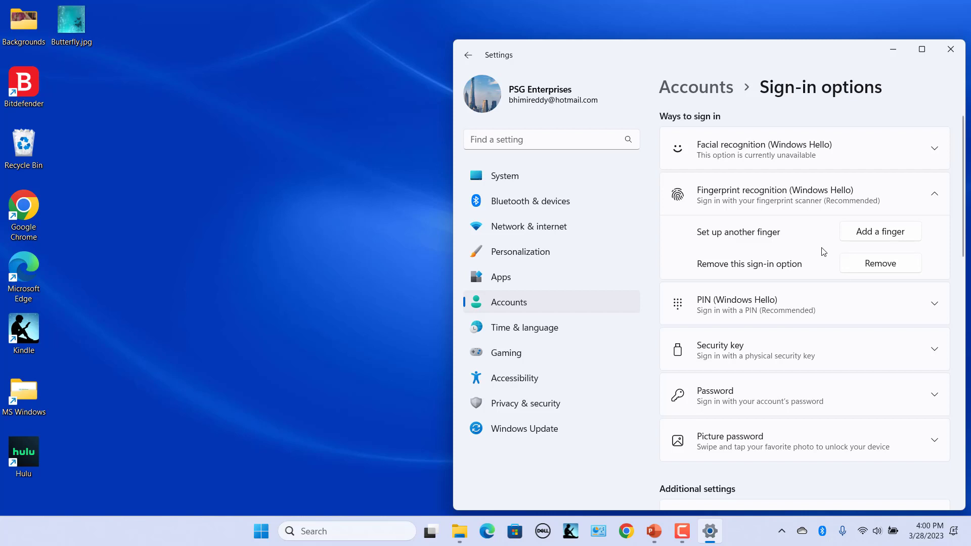
- Collapse the Fingerprint recognition row back into the sign-in methods list
left_click(934, 195)
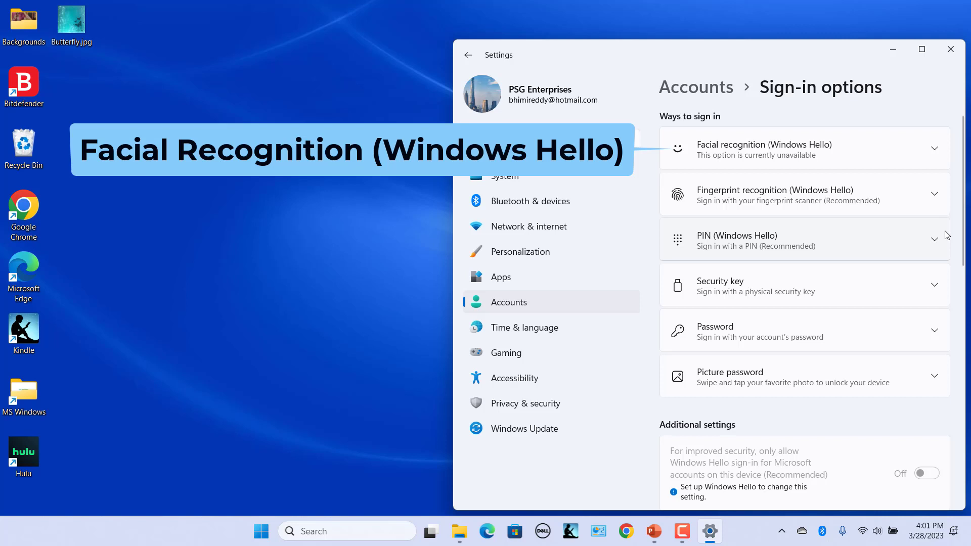
- Expand Facial recognition (Windows Hello) to see that no compatible camera exists
left_click(887, 156)
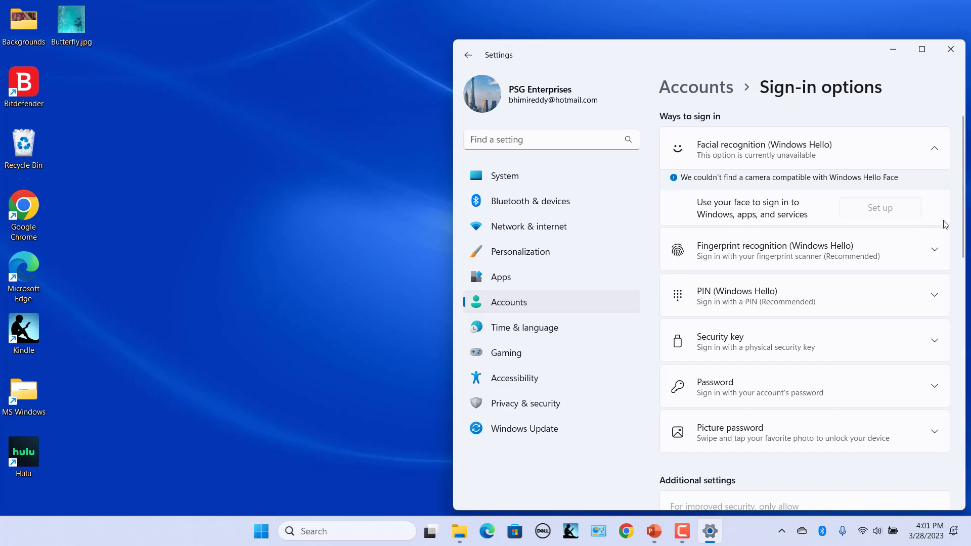
- Collapse Facial recognition and turn on the 'only allow Windows Hello sign-in' toggle
left_click(934, 148)
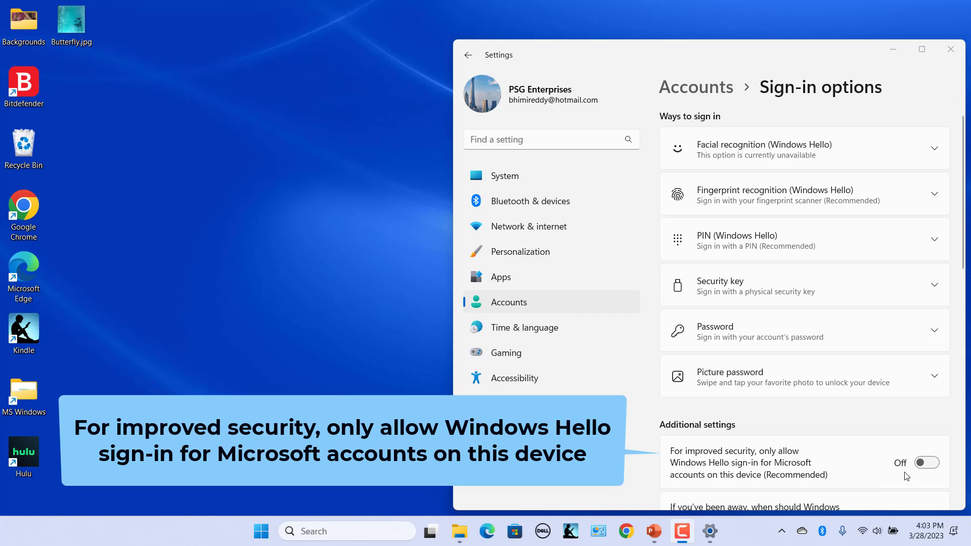
left_click(926, 462)
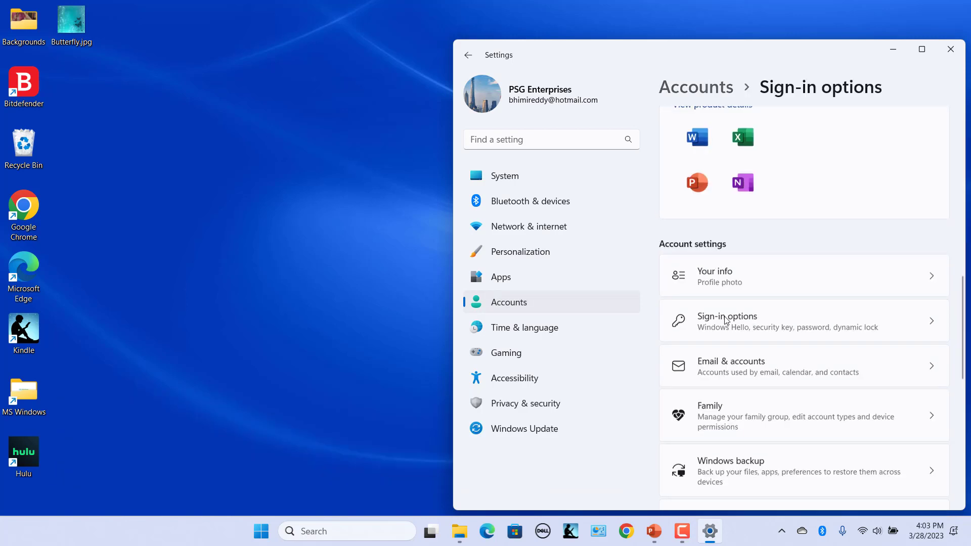